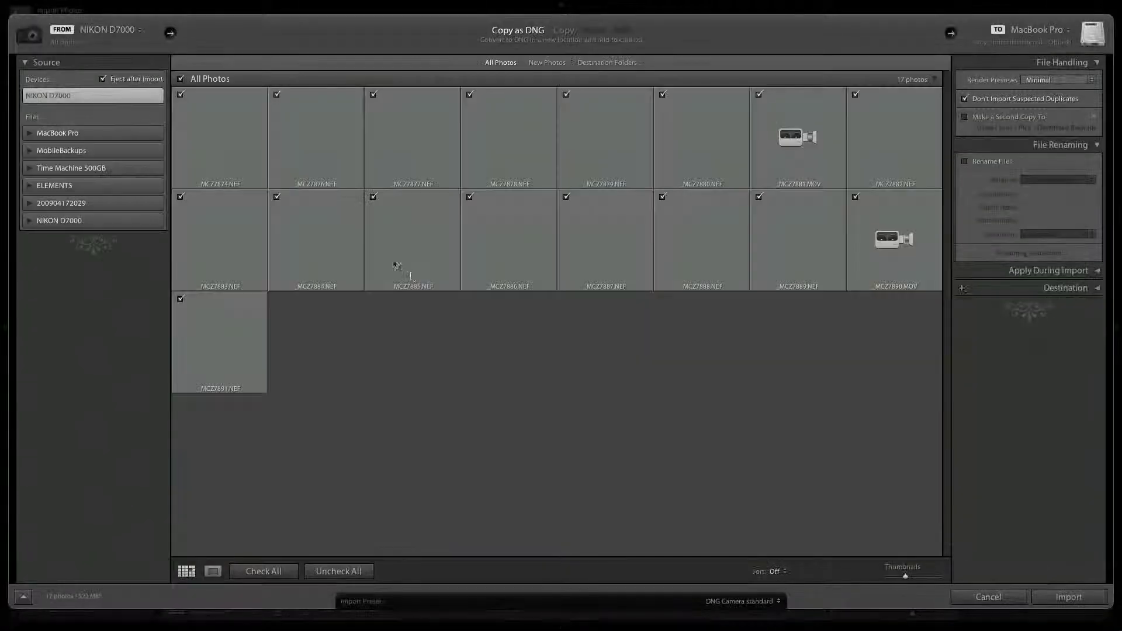
- Import only the last _MCZ7891 photo from the NIKON D7000 card as DNG
{"action": "left_click", "coordinate": [1069, 597]}
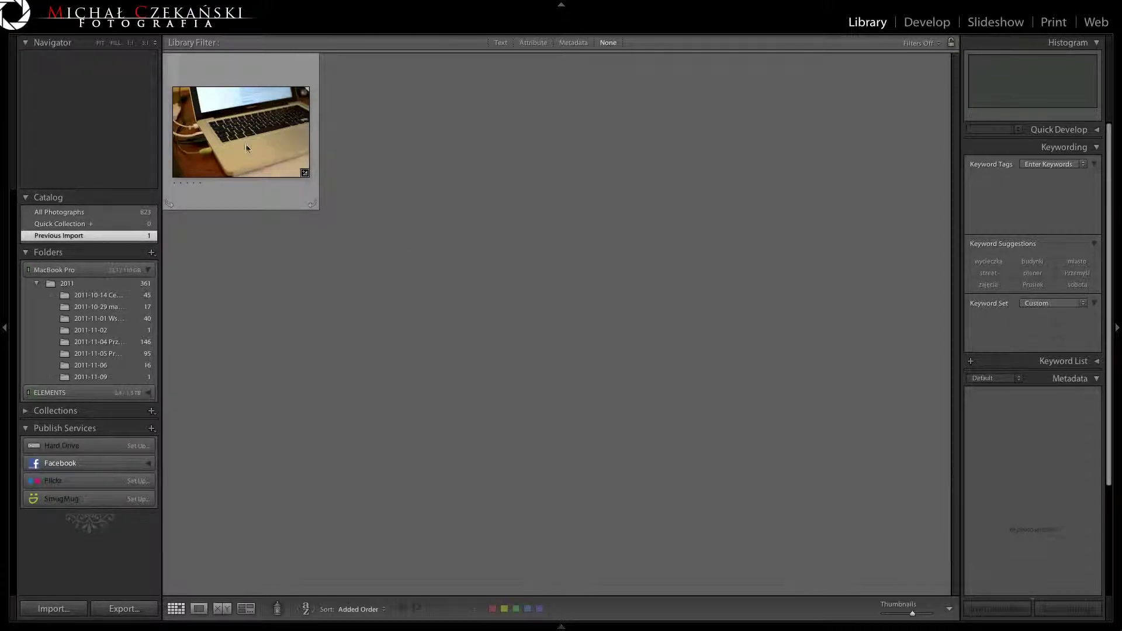
- View _MCZ7891 full size to confirm it is a DNG+JPEG, then reselect it in Grid
{"action": "double_click", "coordinate": [244, 136]}
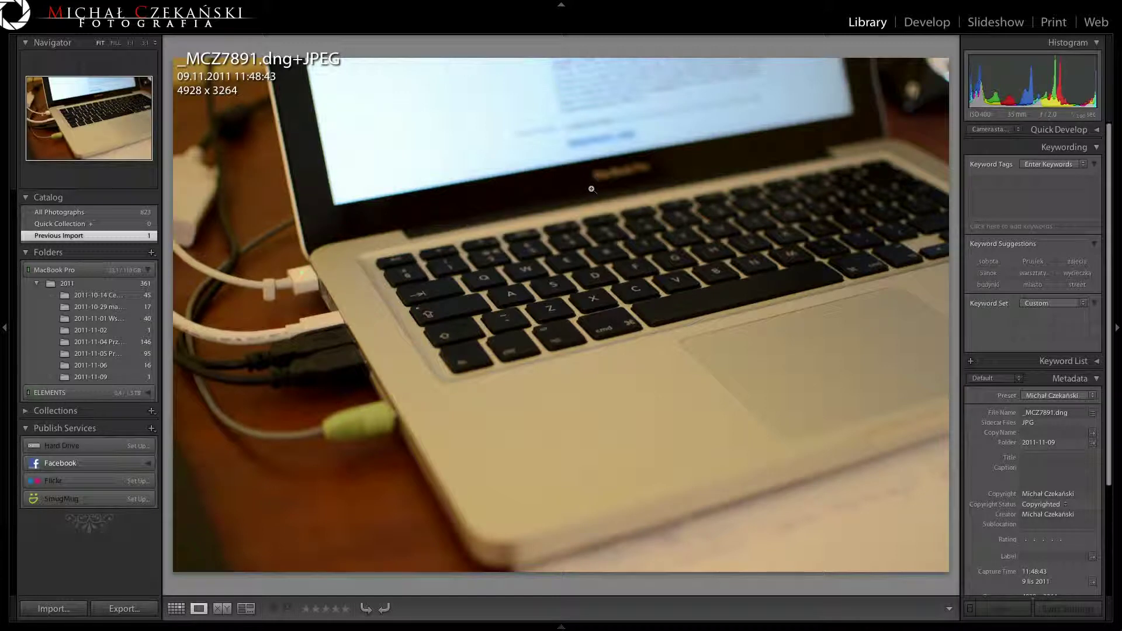
{"action": "key", "text": "g"}
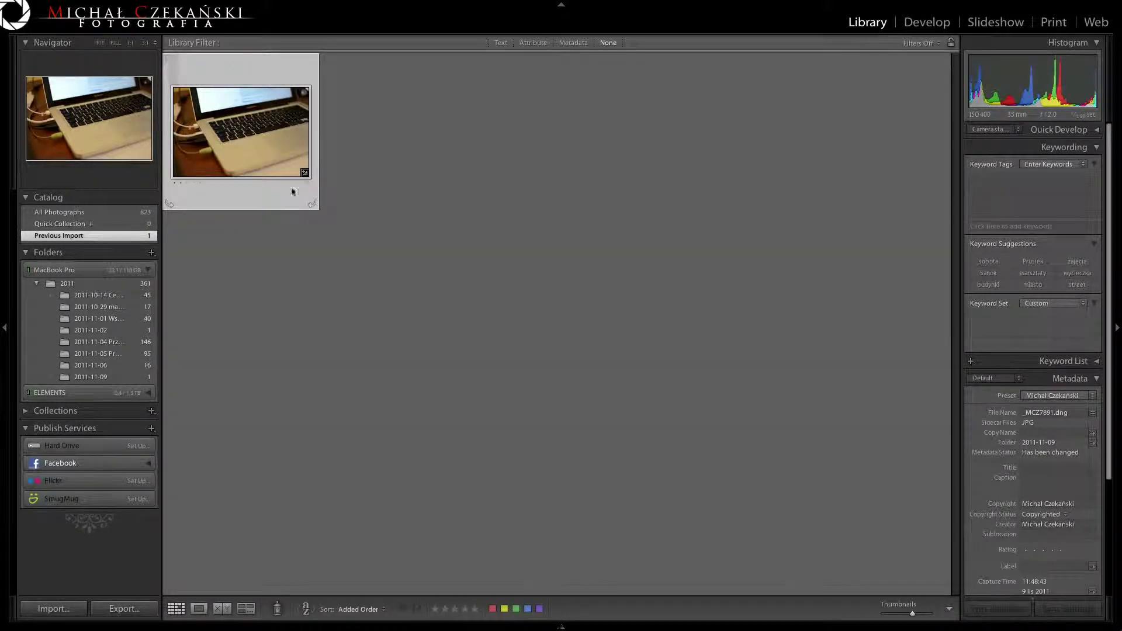
{"action": "left_click", "coordinate": [277, 239]}
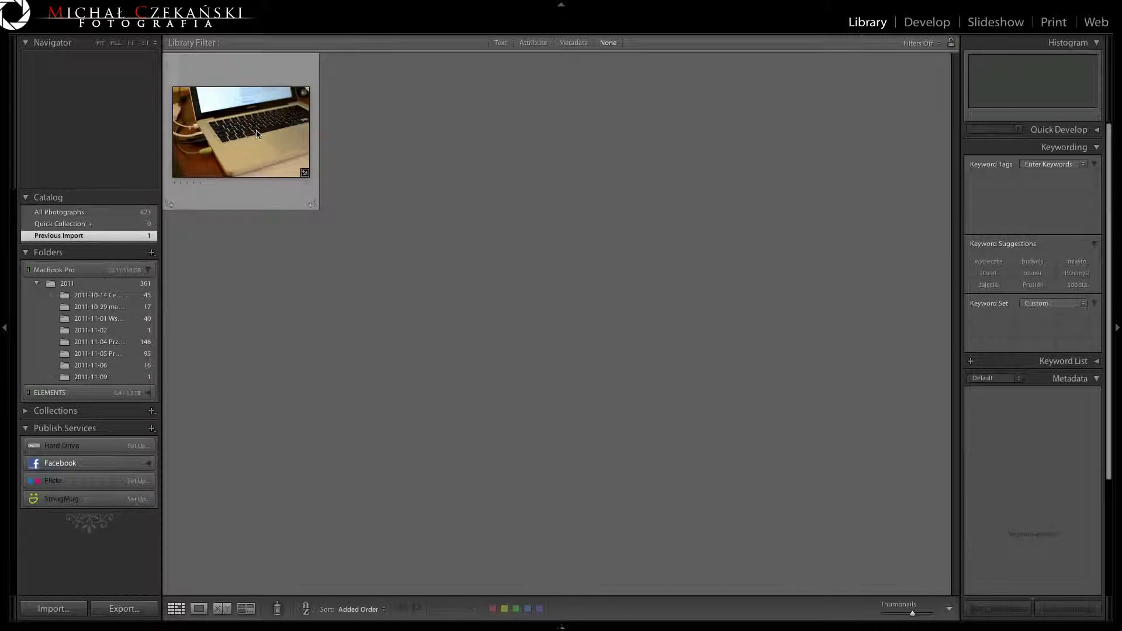
{"action": "left_click", "coordinate": [253, 130]}
{"action": "right_click", "coordinate": [253, 130]}
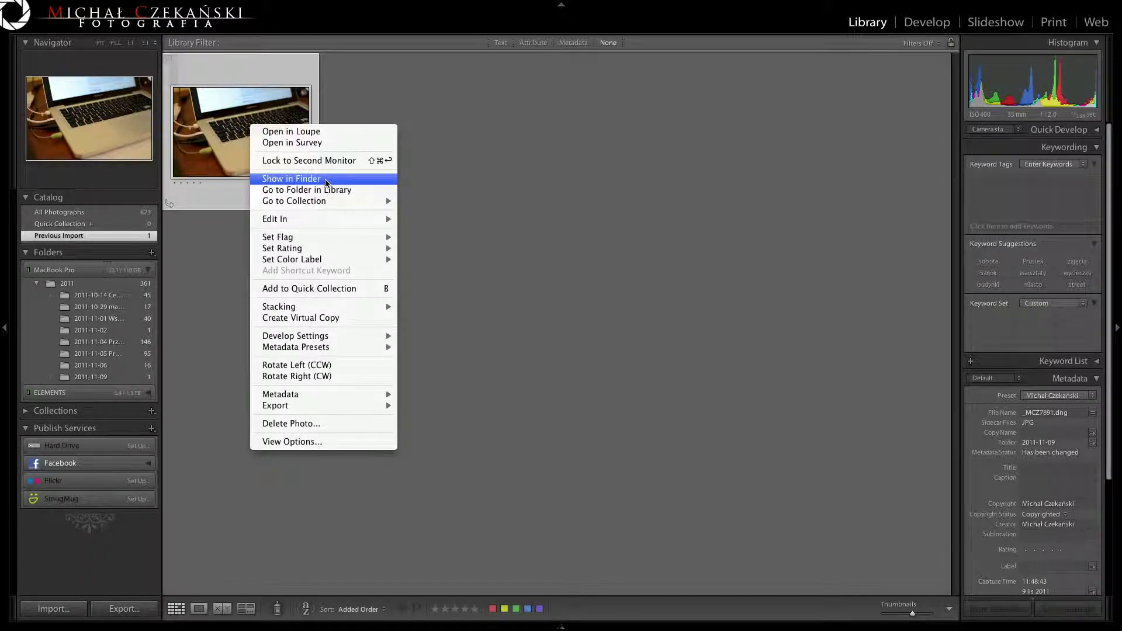
{"action": "left_click", "coordinate": [329, 180]}
{"action": "left_click", "coordinate": [582, 154]}
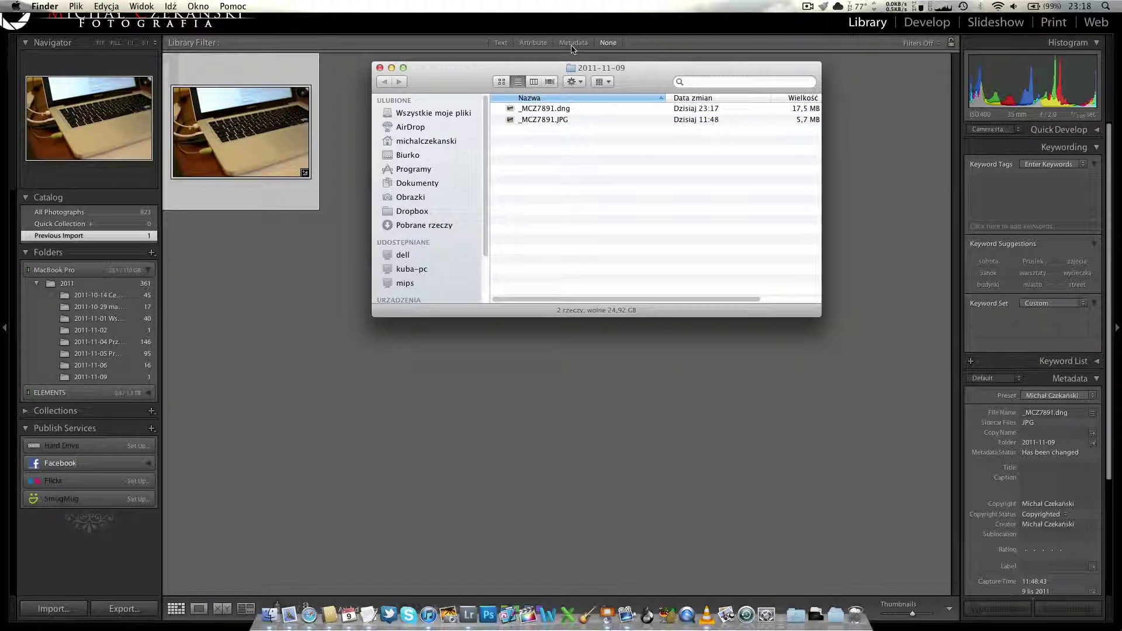
{"action": "left_click_drag", "start_coordinate": [612, 140], "coordinate": [519, 109]}
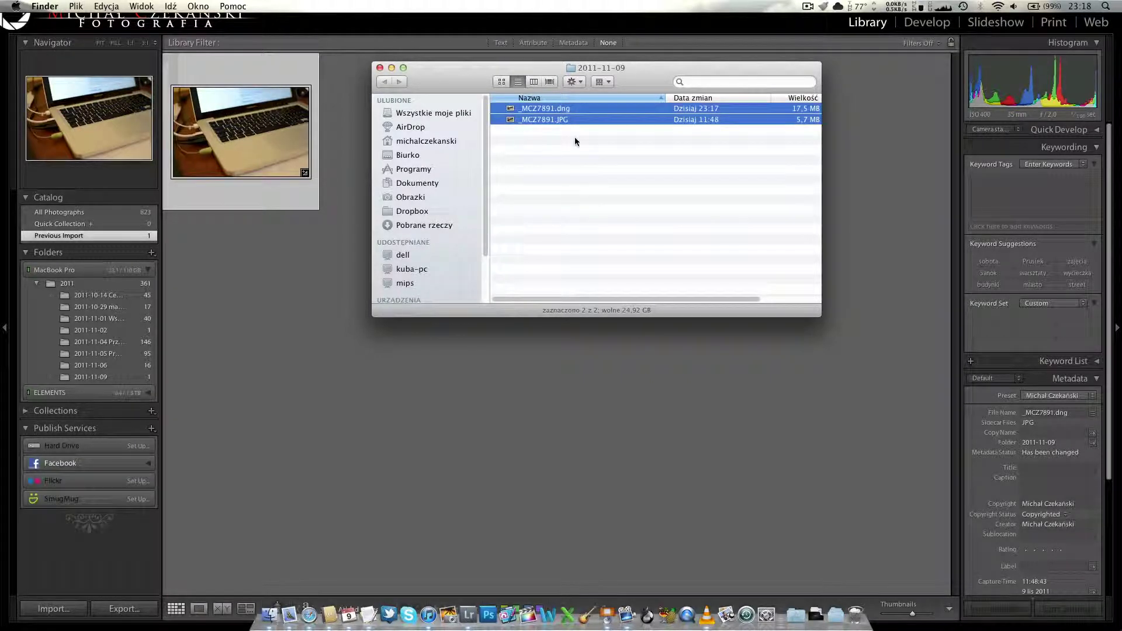
{"action": "left_click", "coordinate": [574, 137]}
{"action": "left_click", "coordinate": [559, 107]}
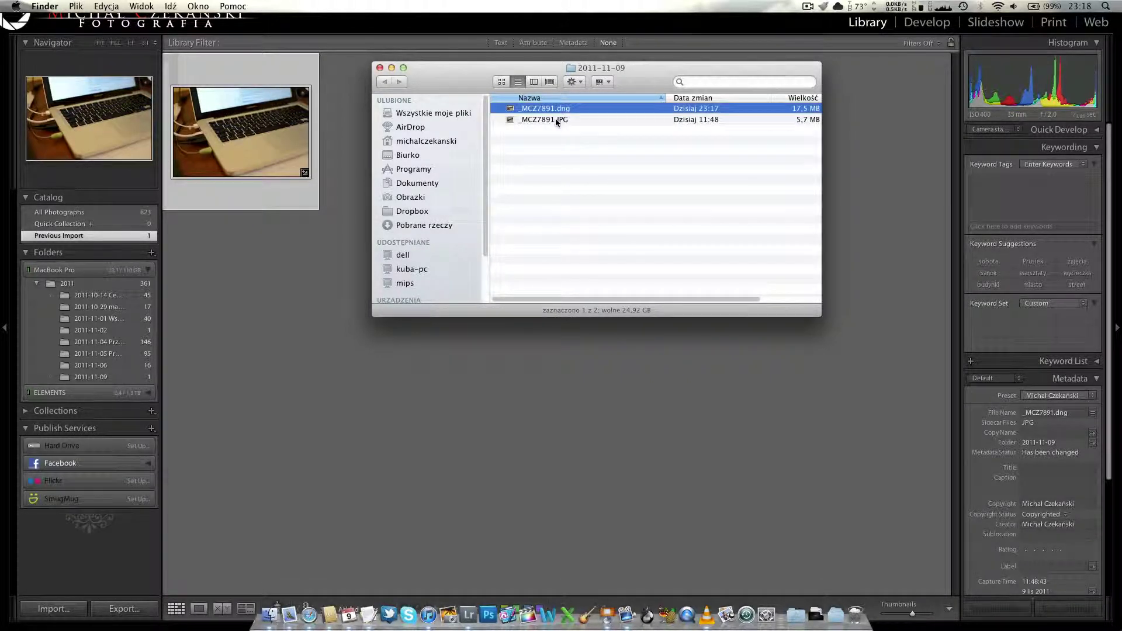
{"action": "left_click", "coordinate": [574, 163]}
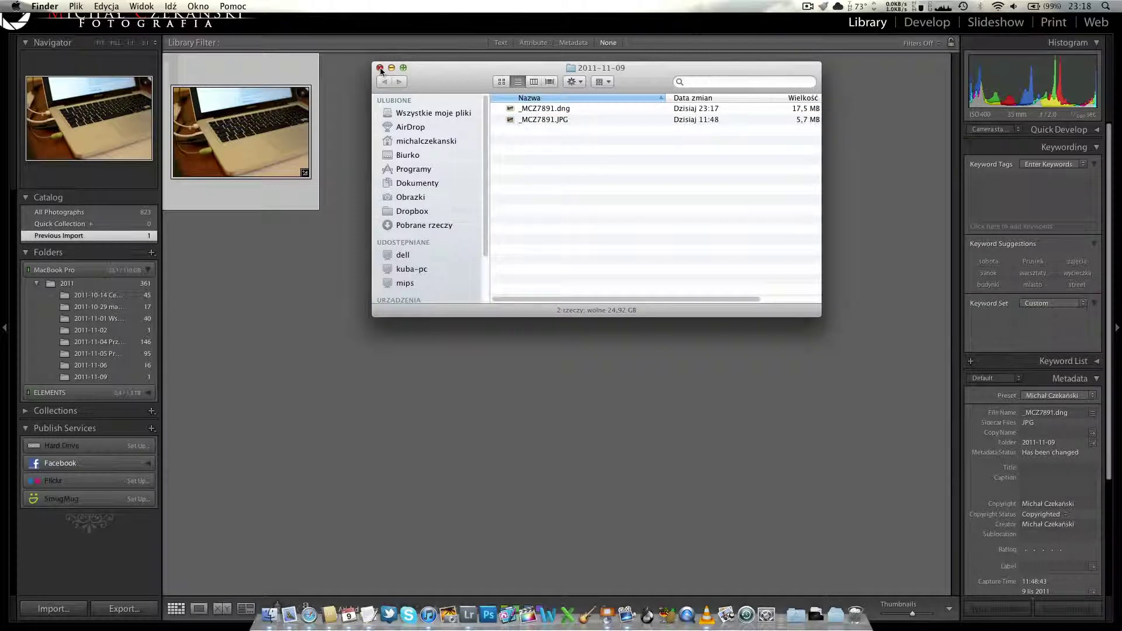
{"action": "left_click", "coordinate": [380, 68]}
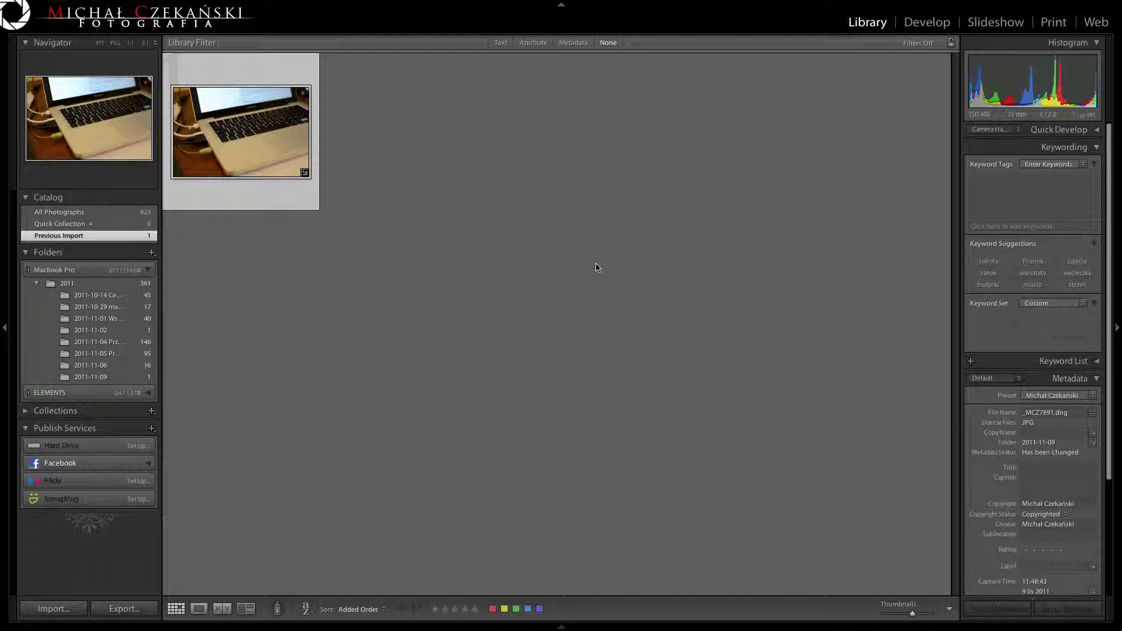
{"action": "key", "text": "super+comma"}
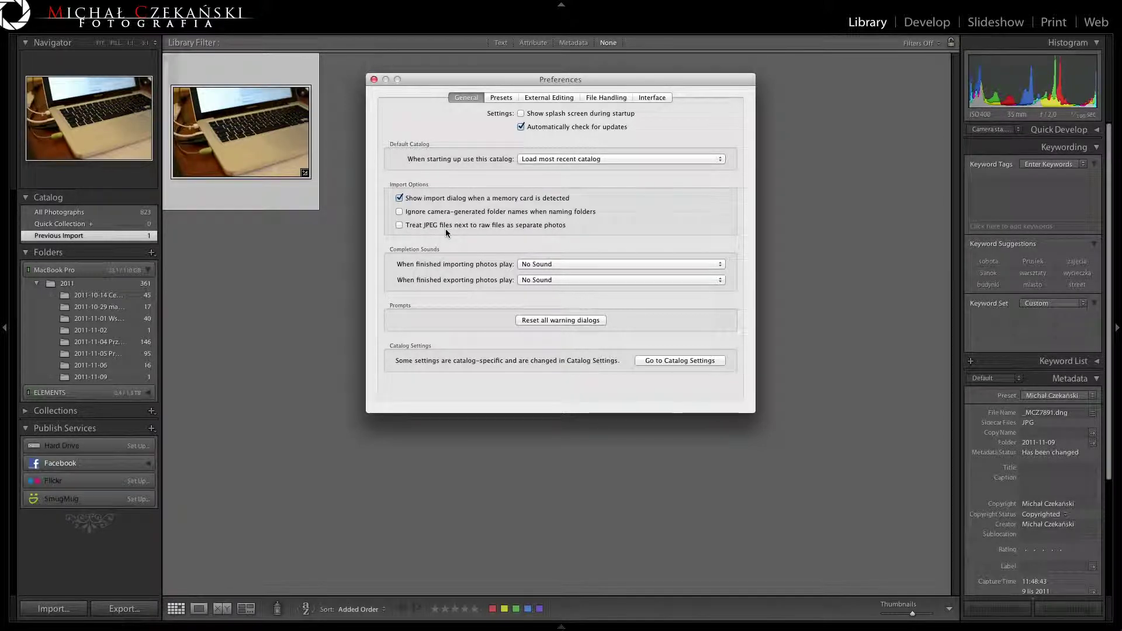
- Turn on 'Treat JPEG files next to raw files as separate photos' in General preferences
{"action": "left_click", "coordinate": [399, 226]}
{"action": "left_click", "coordinate": [375, 80]}
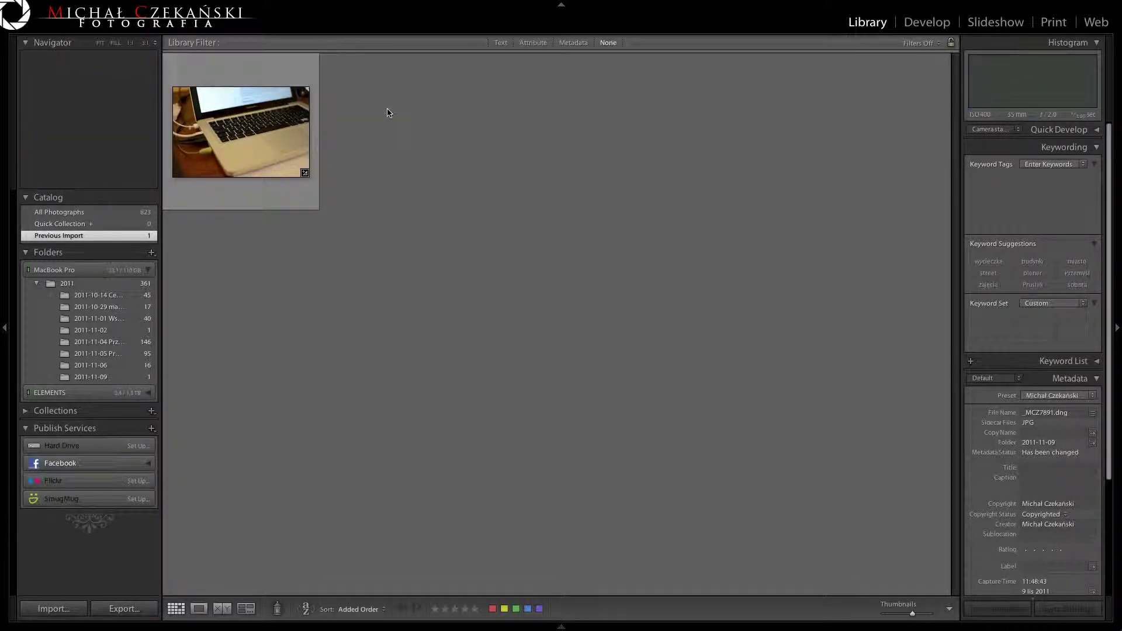
- Delete _MCZ7891 from disk and re-import it from the card as separate DNG and JPEG photos
{"action": "right_click", "coordinate": [257, 138]}
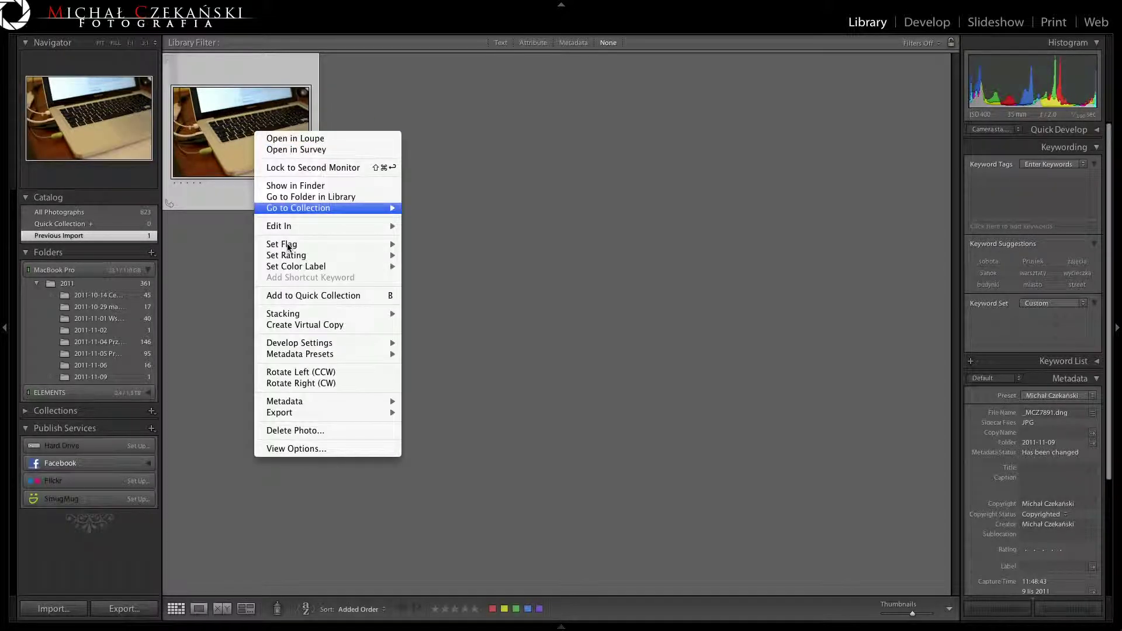
{"action": "left_click", "coordinate": [292, 431]}
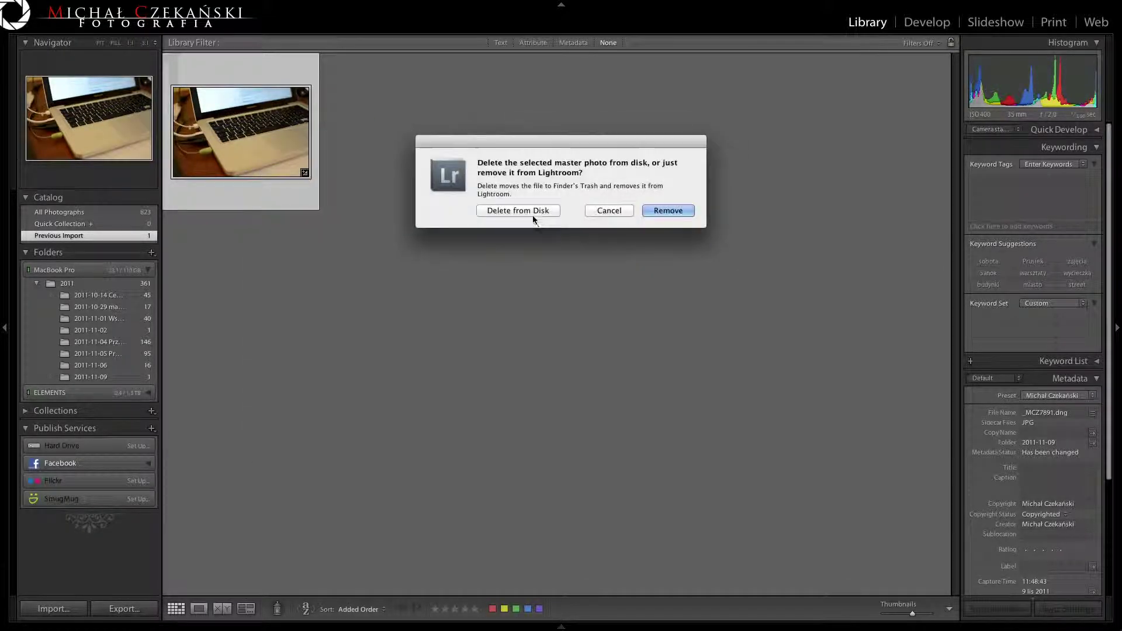
{"action": "left_click", "coordinate": [518, 212]}
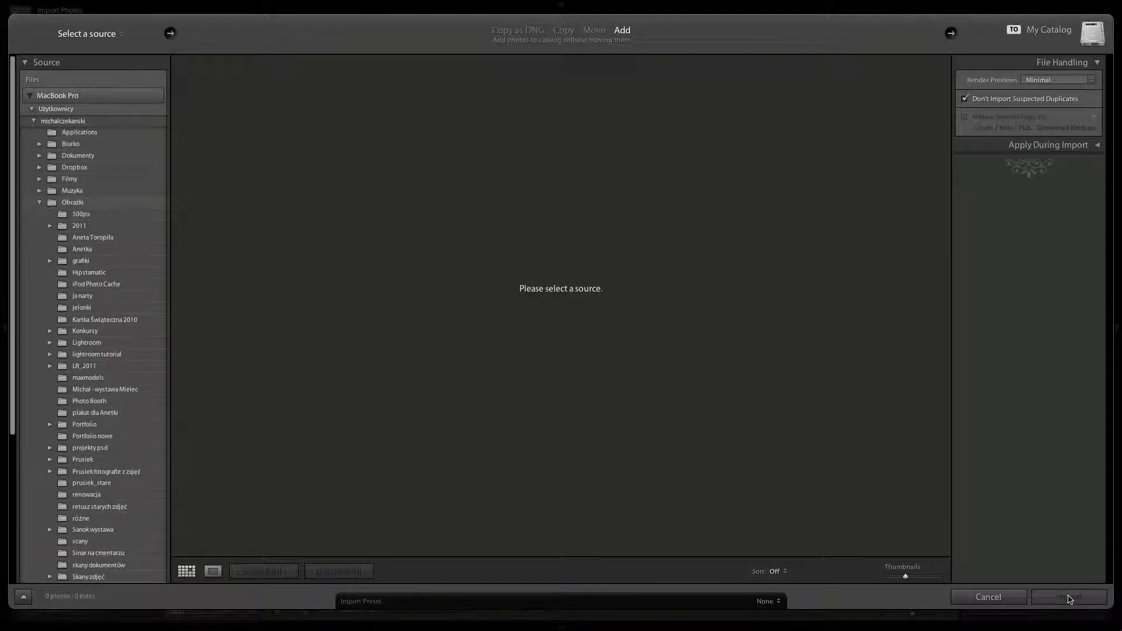
{"action": "left_click", "coordinate": [988, 597]}
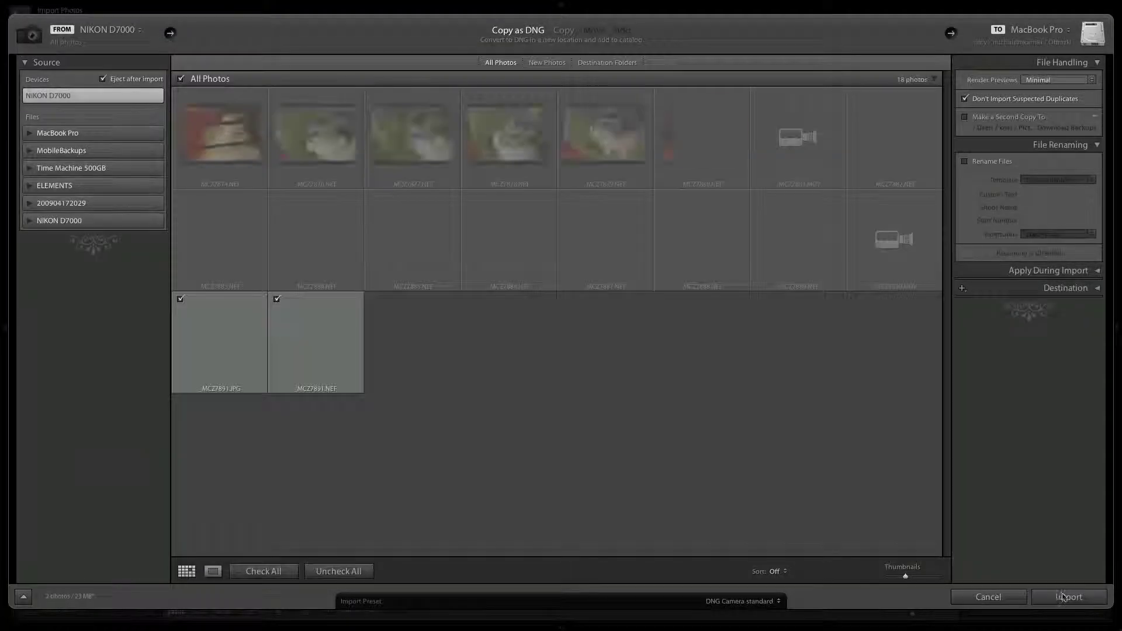
{"action": "left_click", "coordinate": [1061, 595]}
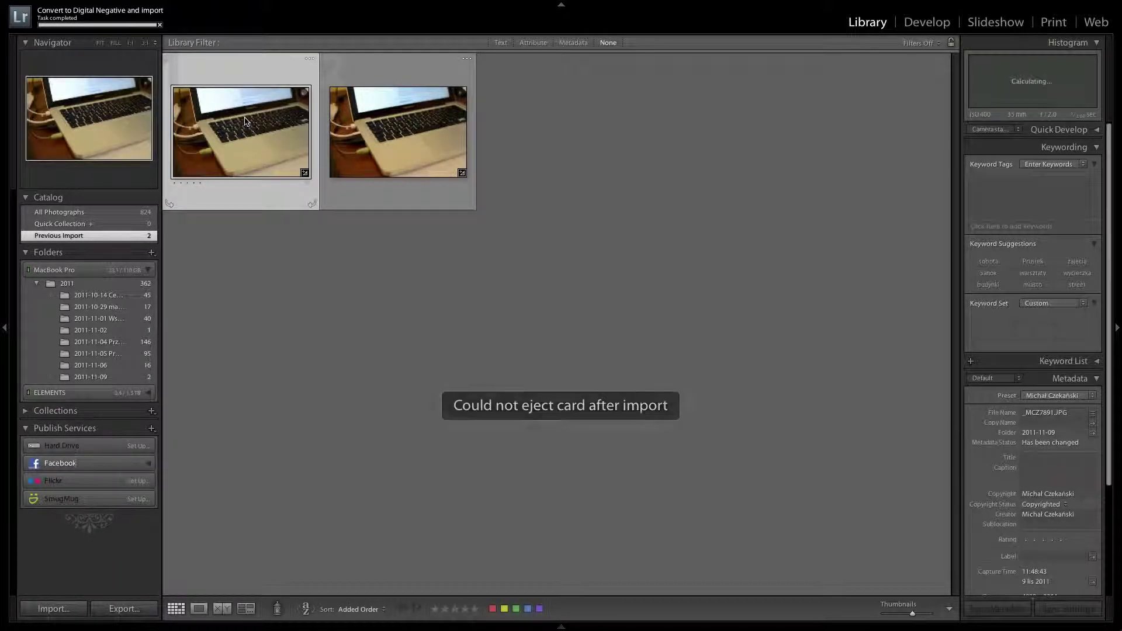
{"action": "double_click", "coordinate": [252, 139]}
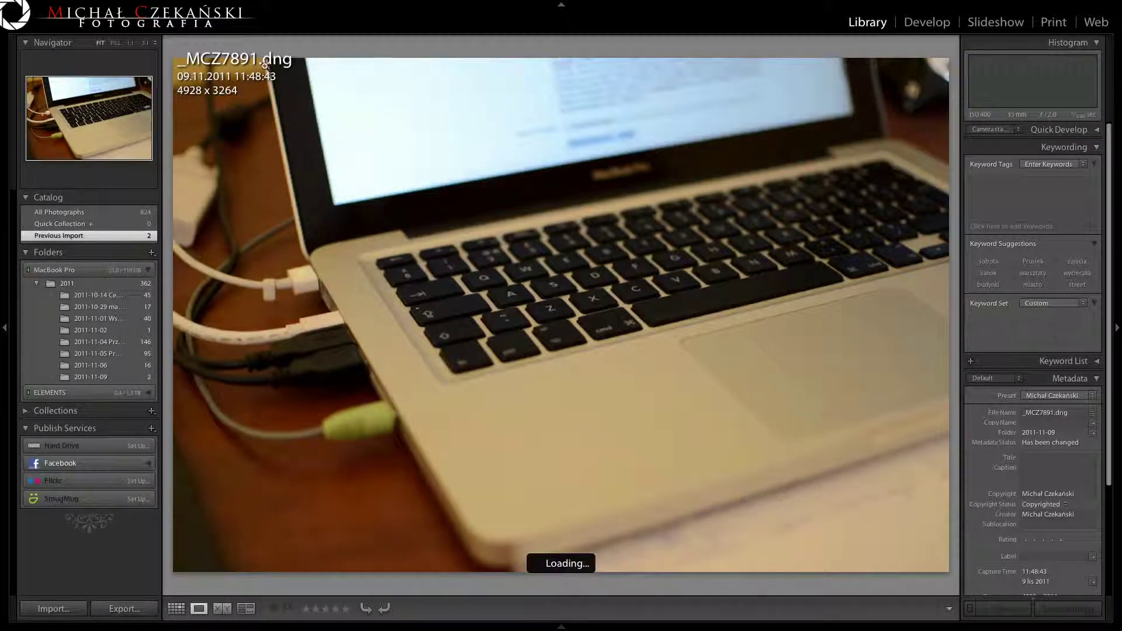
{"action": "double_click", "coordinate": [376, 158]}
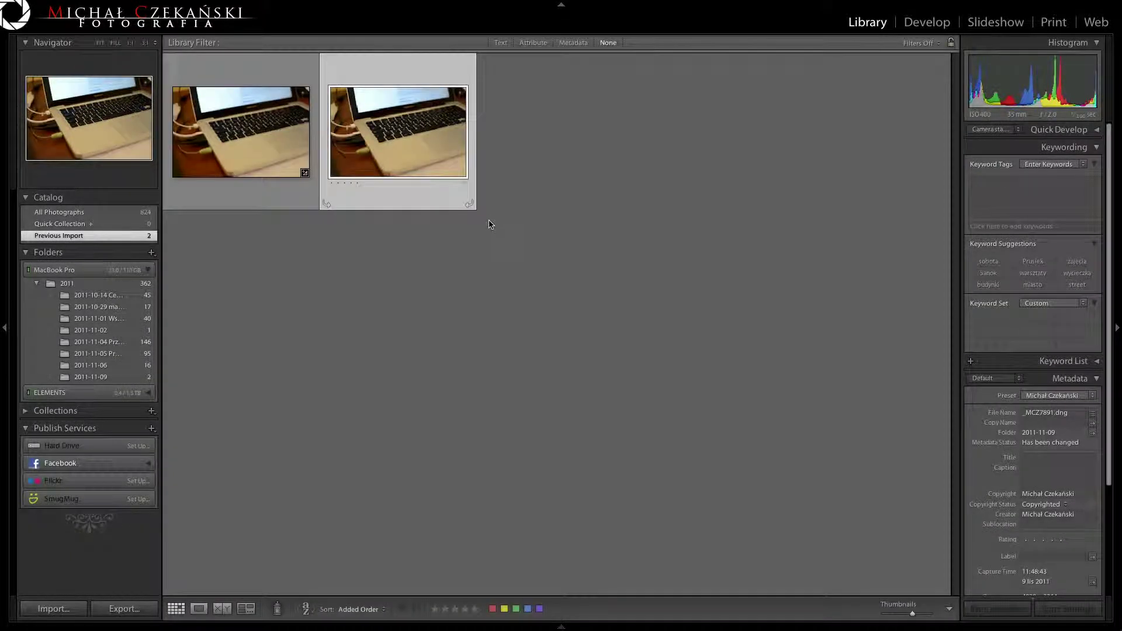
{"action": "left_click", "coordinate": [562, 344]}
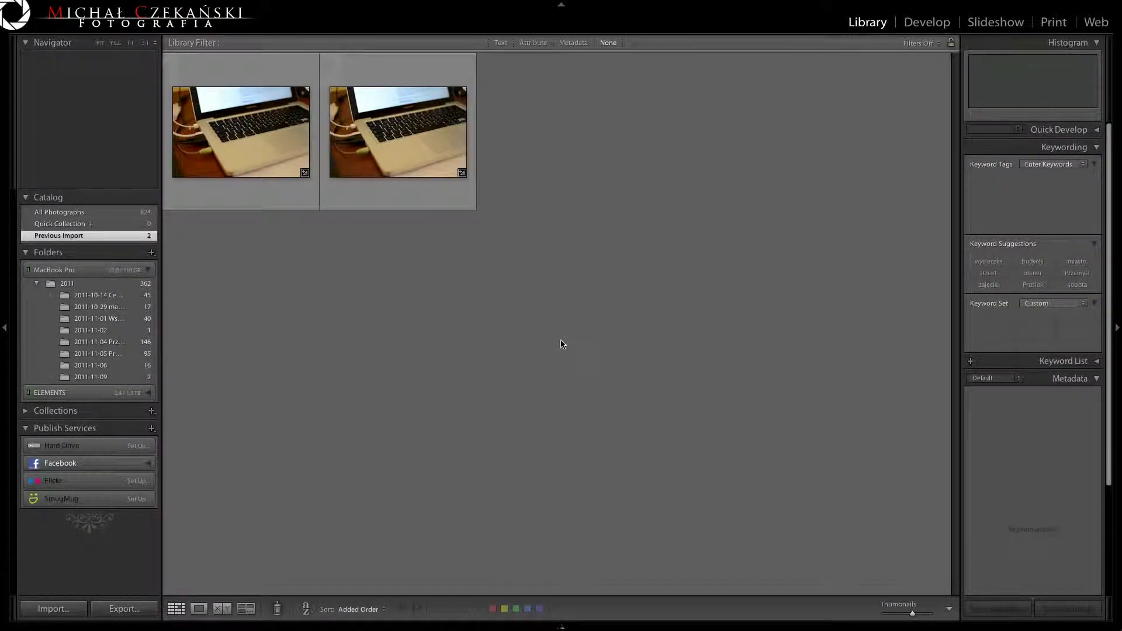